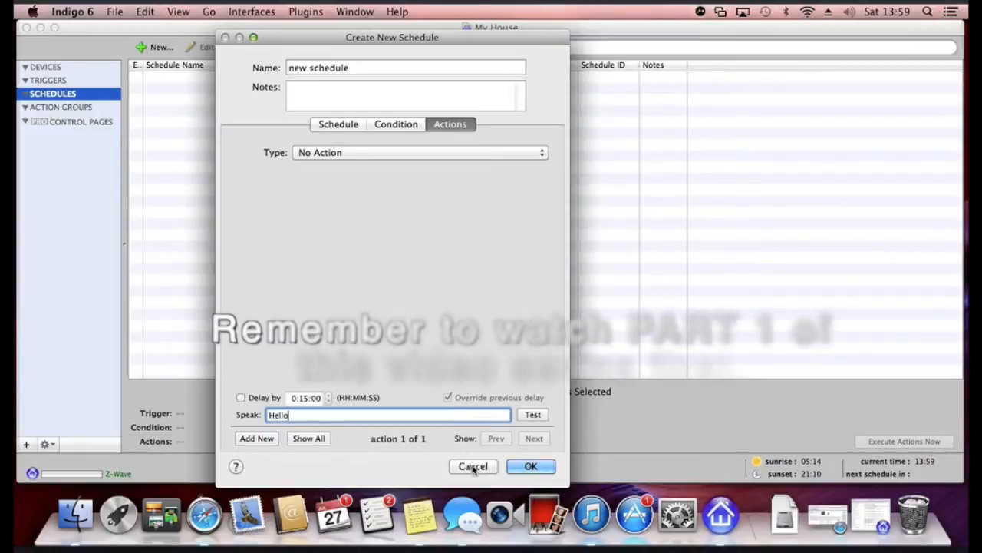
Discard the new schedule and review the settings of the TV LIGHT ON action group without changing them
click(470, 466)
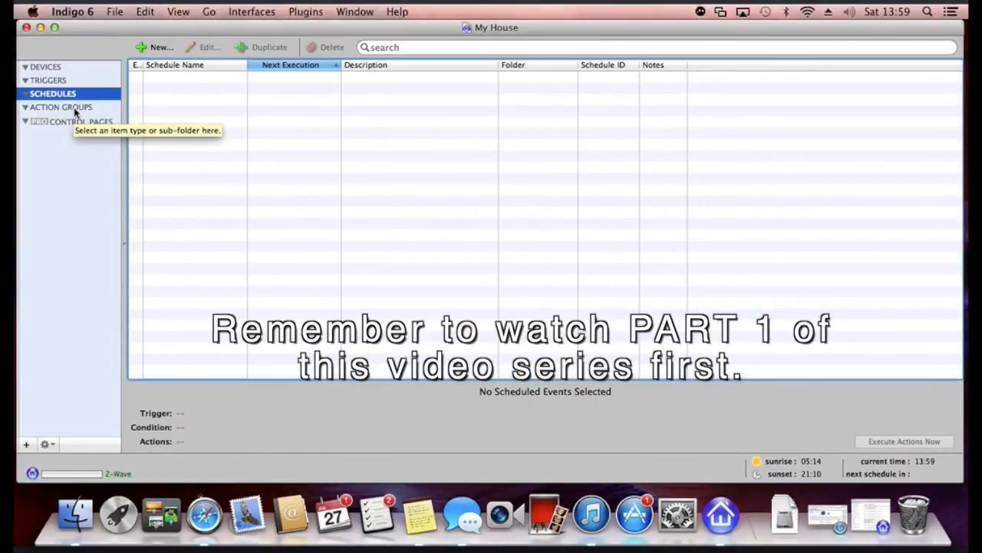
click(74, 110)
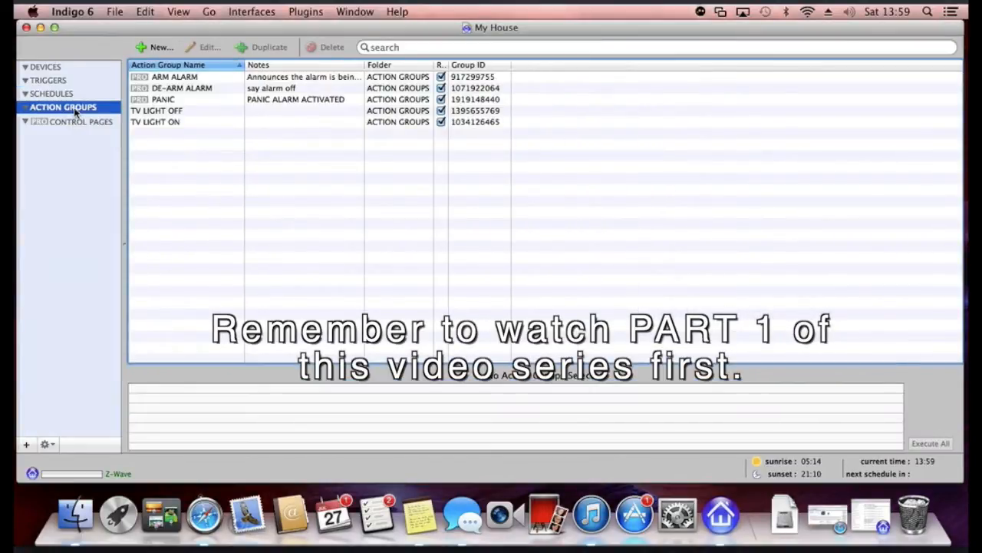
click(174, 123)
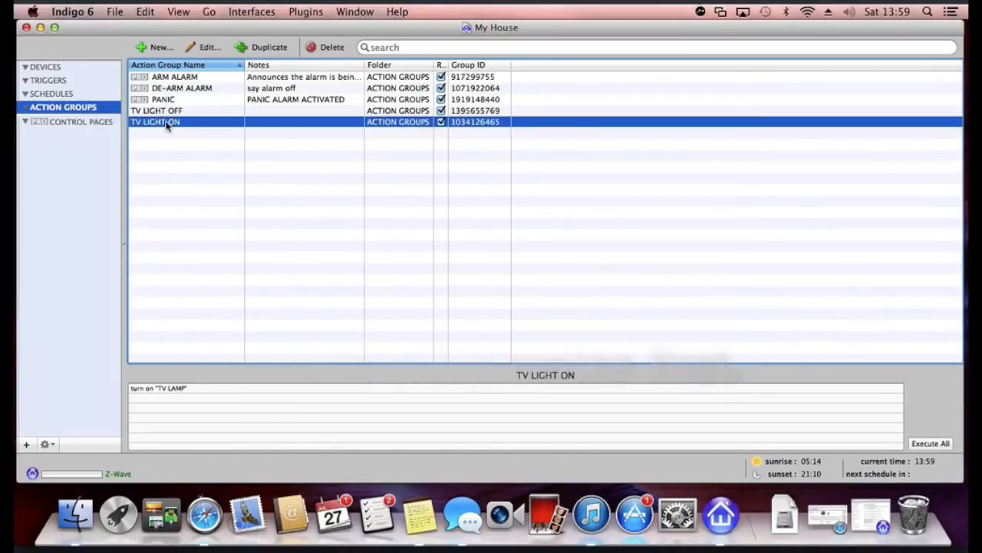
double_click(171, 123)
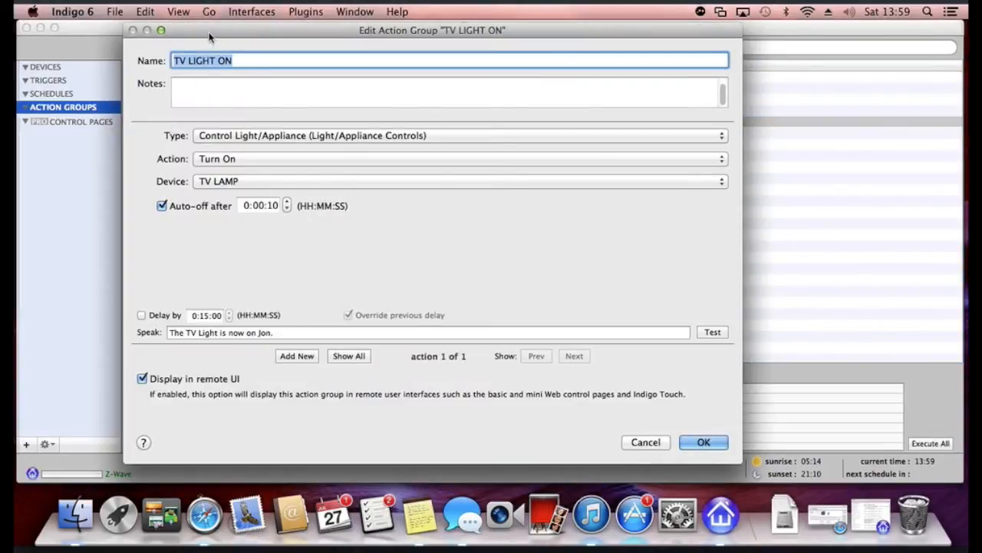
drag(209, 36, 244, 44)
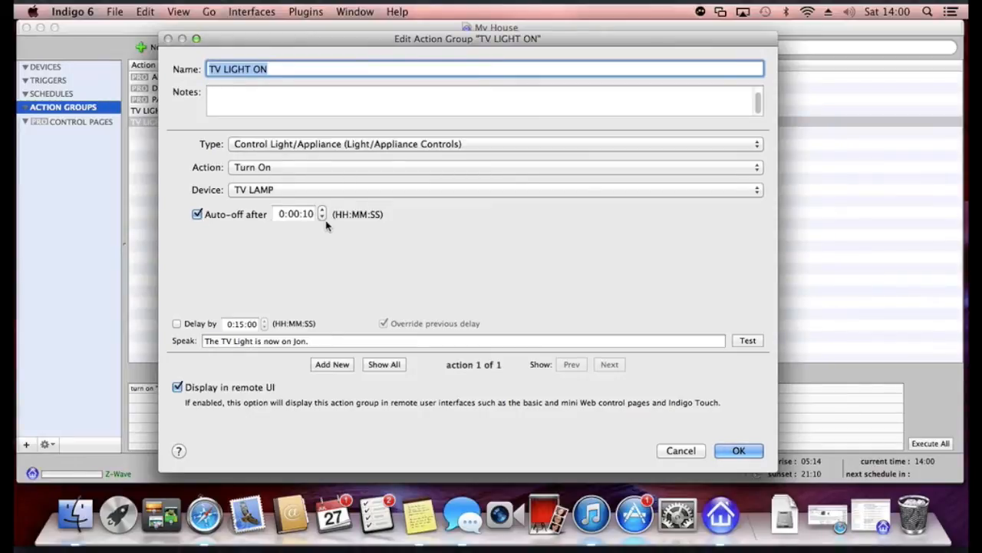
click(680, 451)
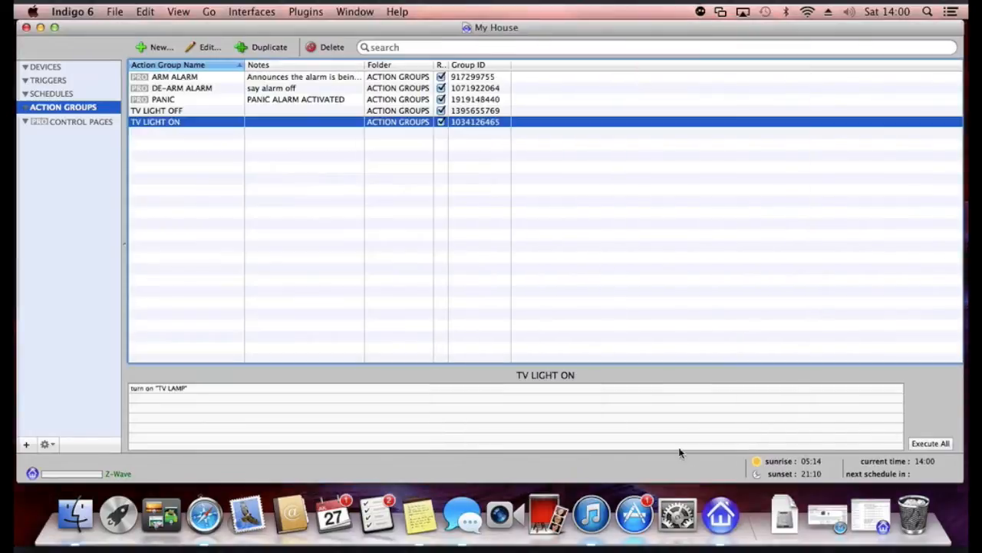
Inspect the PANIC action group's actions and its embedded AppleScript that sets the output volume, leaving it unedited
click(175, 100)
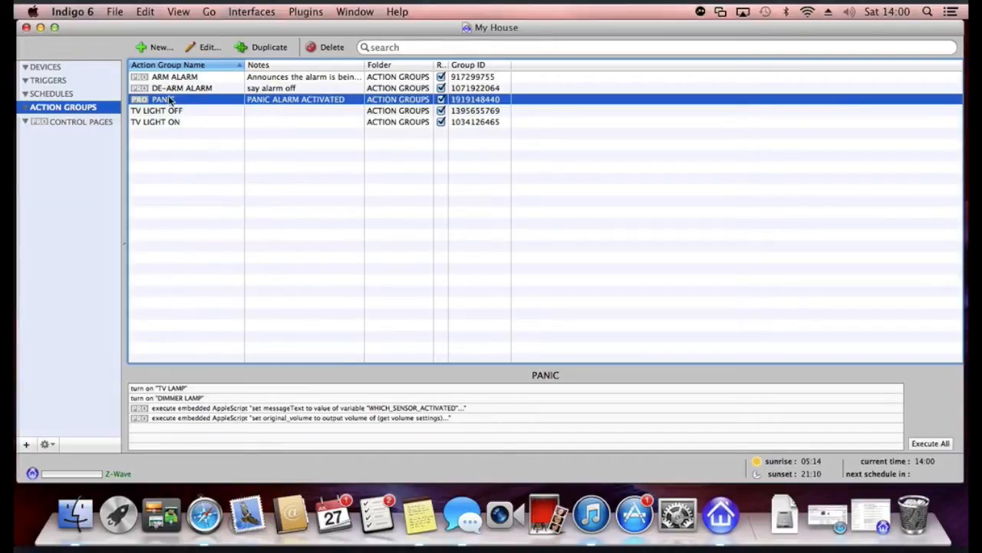
double_click(171, 98)
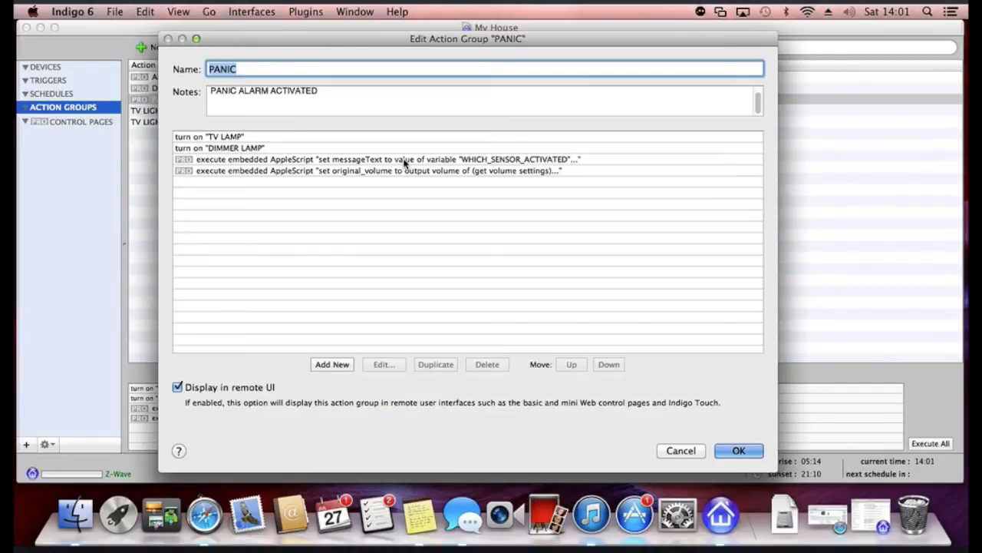
click(357, 170)
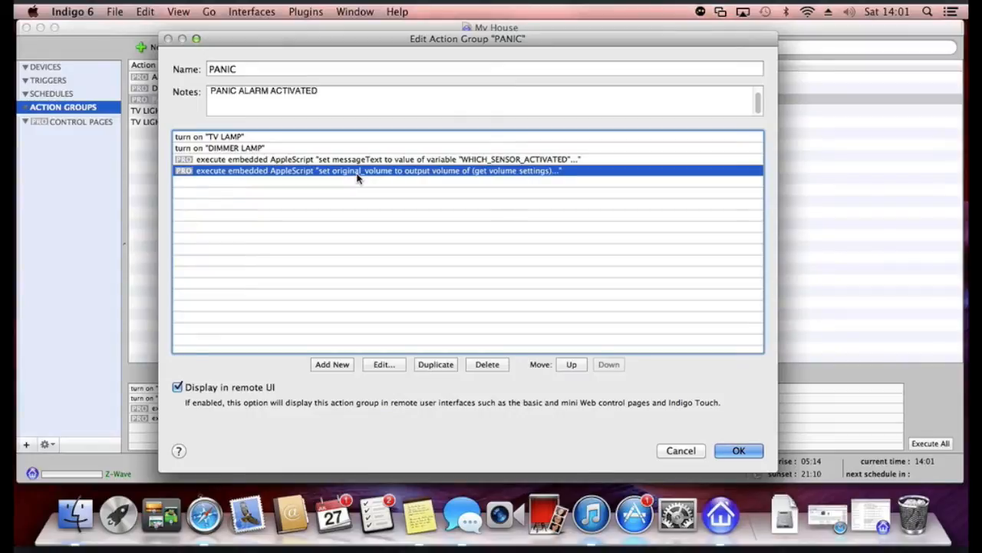
double_click(357, 172)
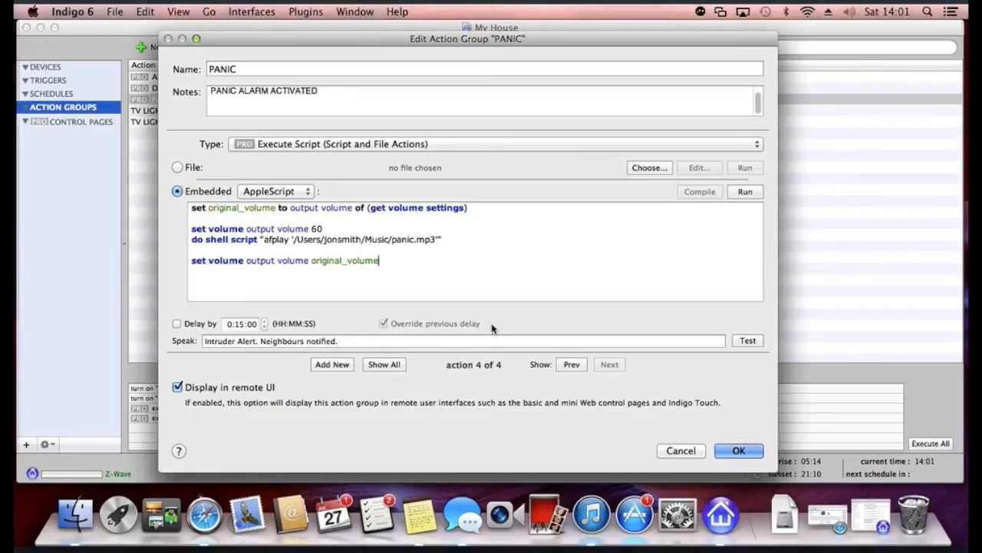
click(681, 450)
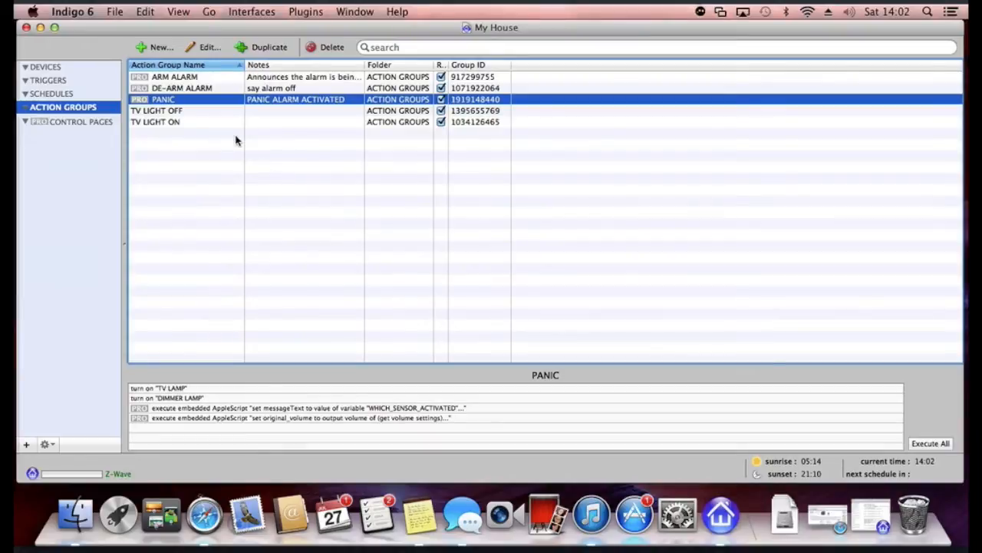
Examine the full layout of the SET ALARM control page
click(86, 124)
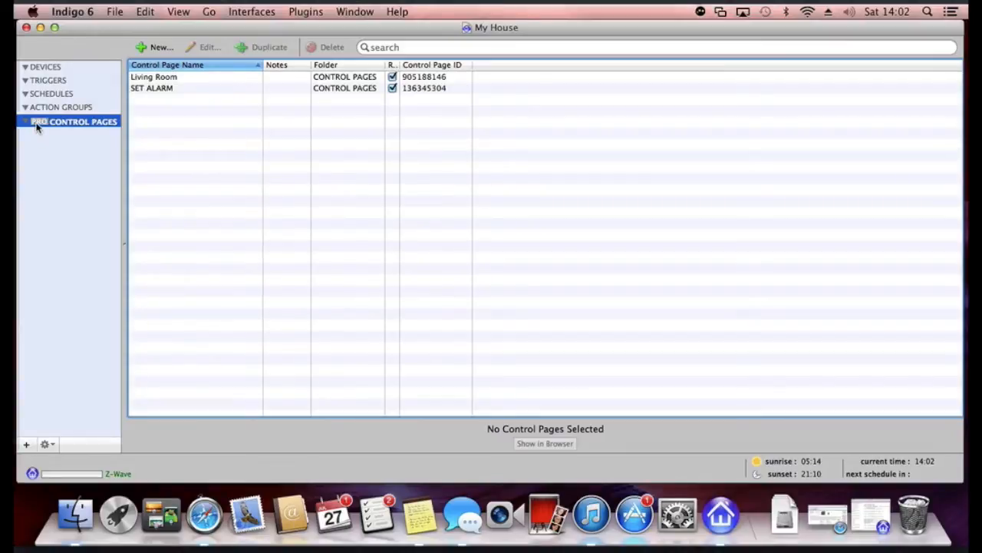
double_click(162, 90)
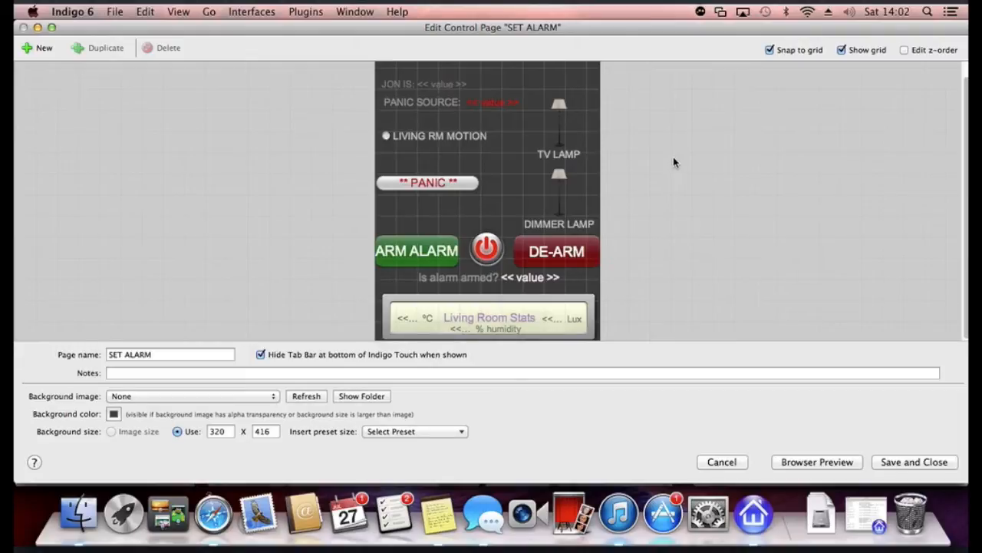
scroll(668, 248, up, 2)
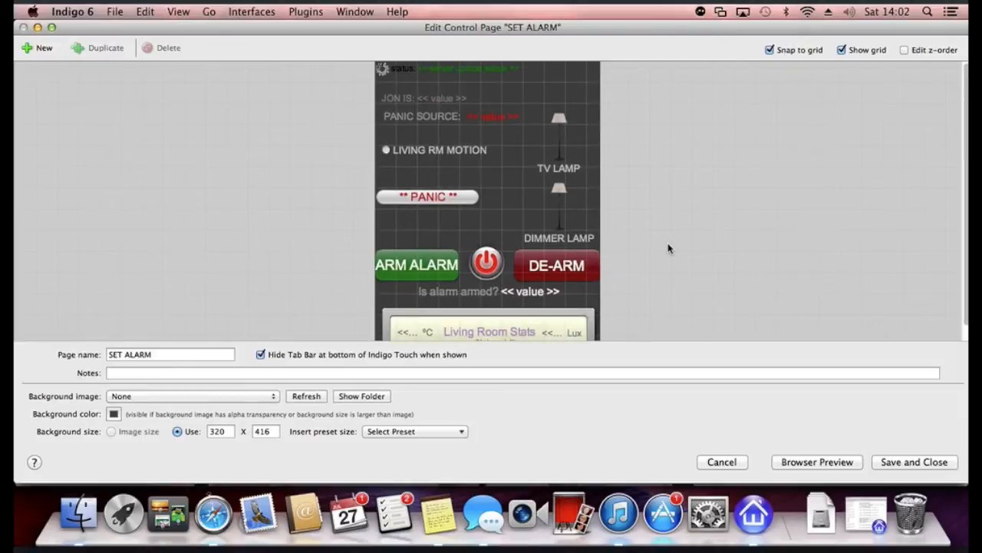
scroll(667, 248, down, 2)
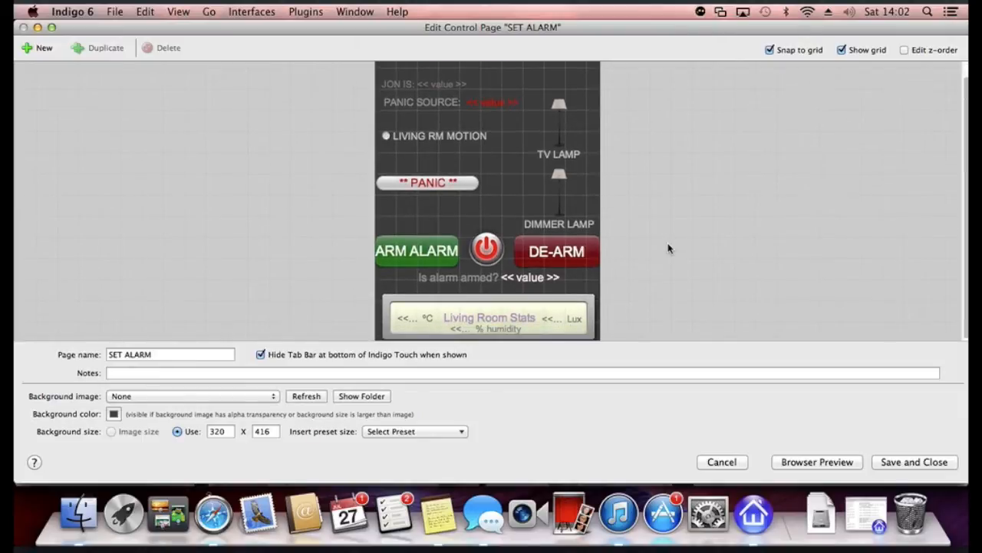
scroll(667, 248, up, 2)
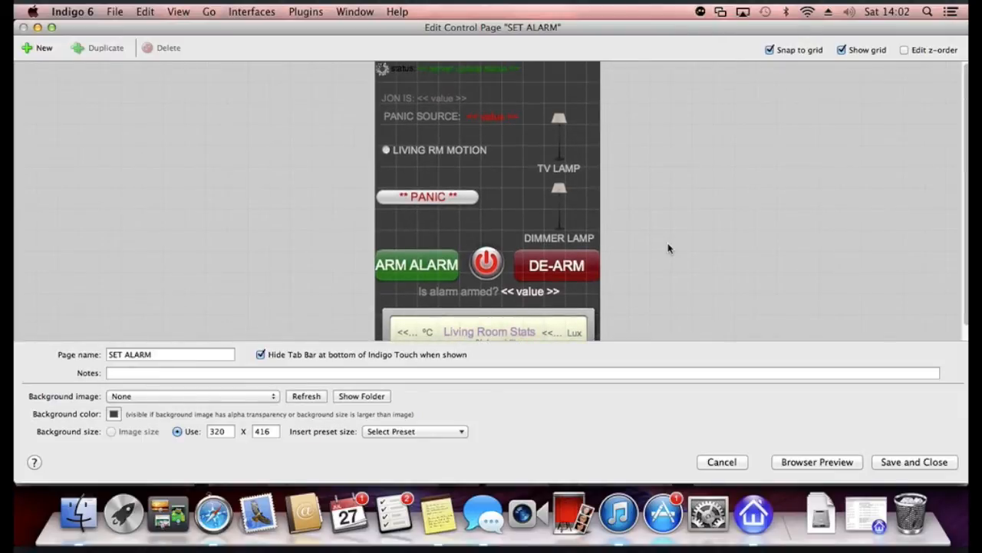
scroll(668, 248, down, 2)
scroll(668, 248, up, 2)
scroll(667, 247, down, 2)
scroll(663, 195, up, 2)
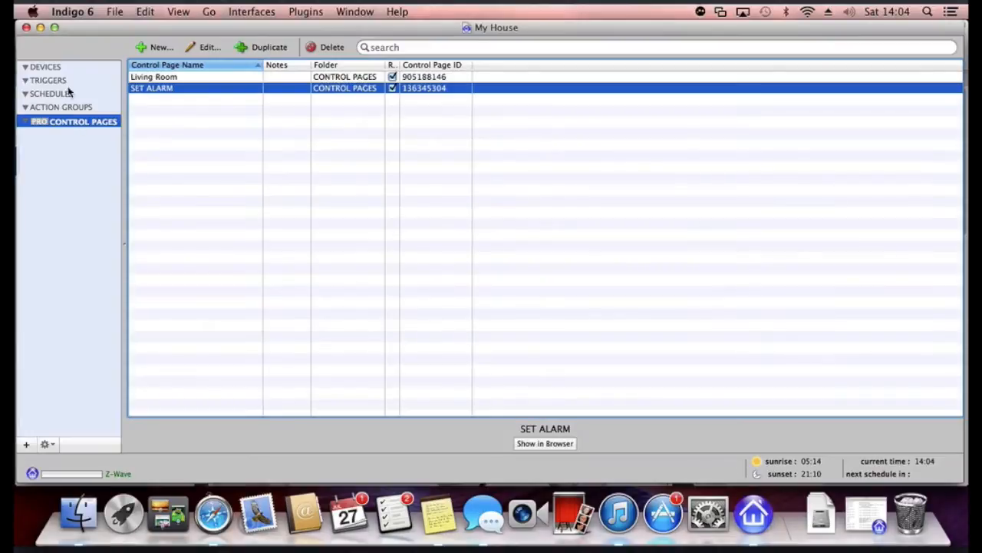
click(99, 196)
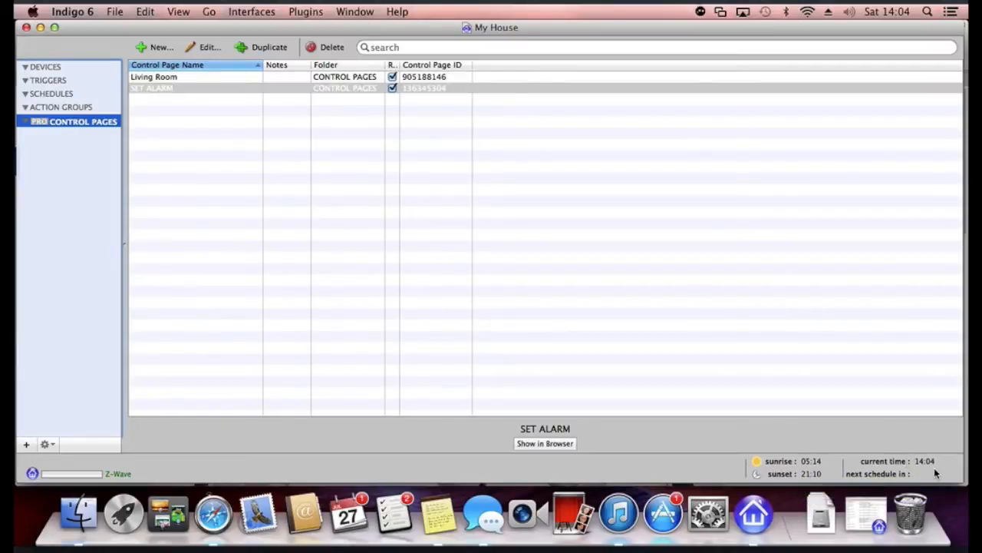
mouse_move(923, 477)
Look through the selectable database files in the Databases folder and cancel without choosing one
click(81, 13)
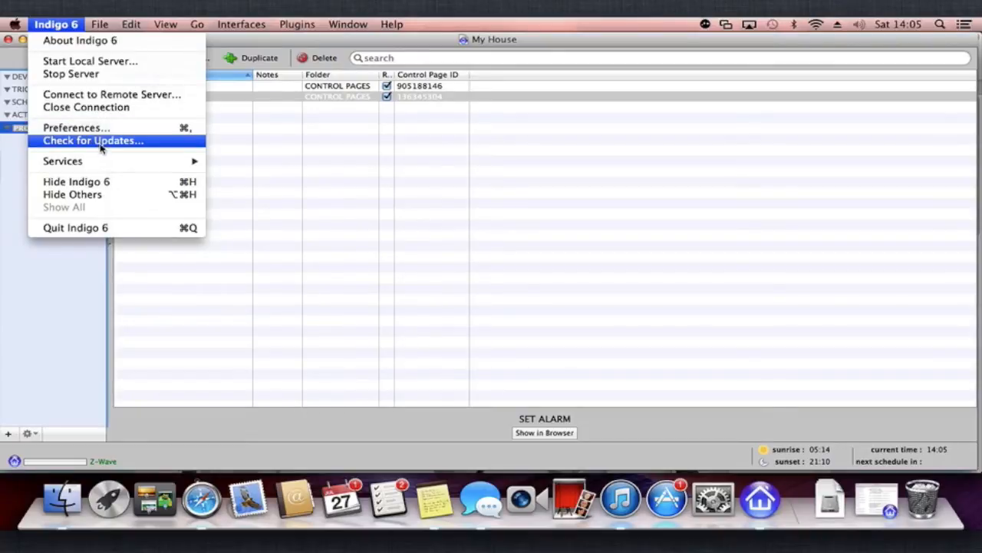
mouse_move(108, 28)
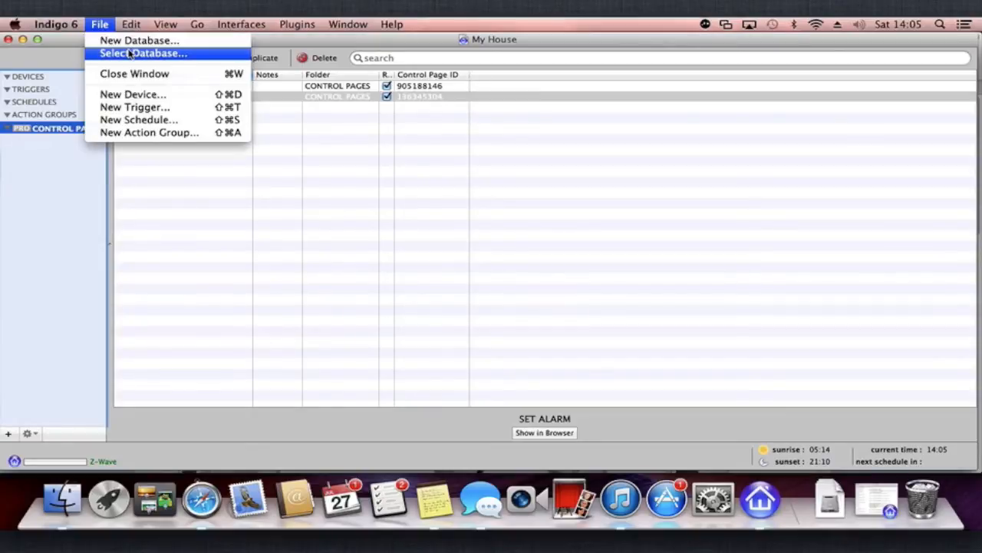
click(129, 53)
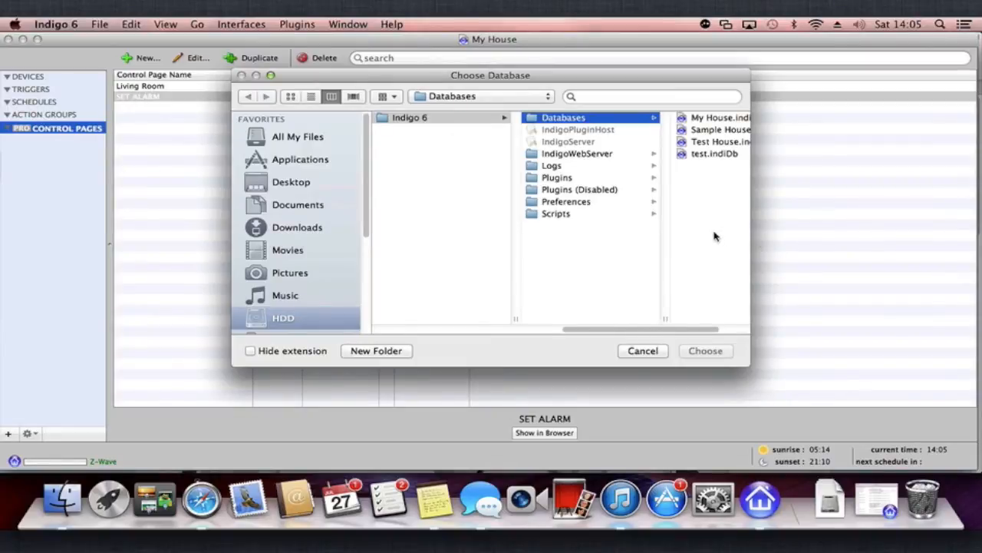
scroll(714, 236, right, 3)
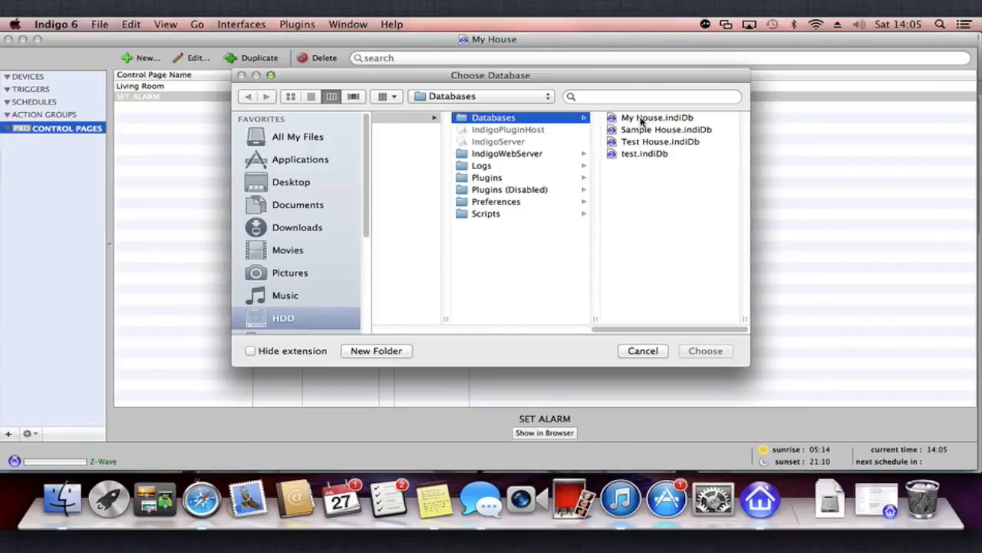
click(643, 351)
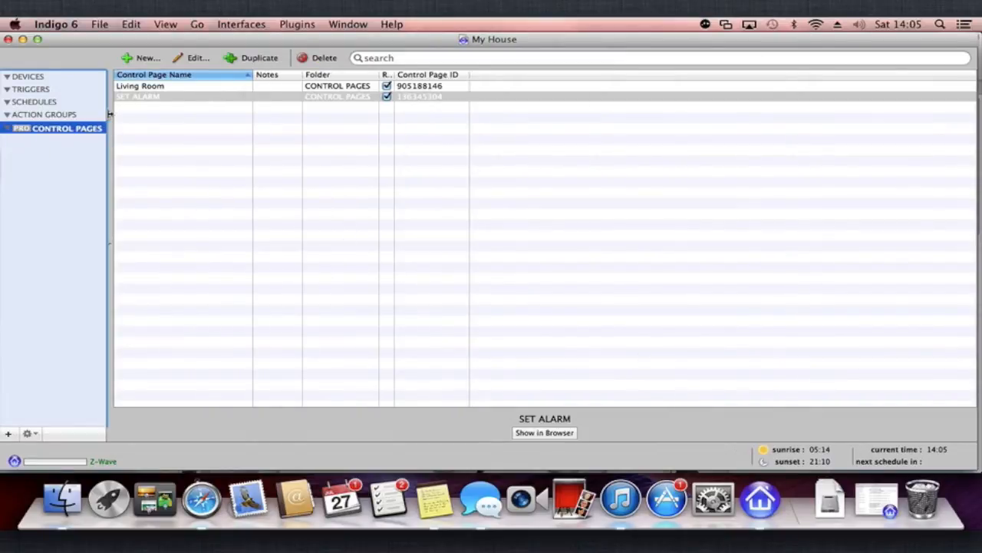
Examine the item-creation, view and online-resource commands, the Z-Wave, INSTEON/X10 and X10 RF interface options, and the plugin list
click(100, 24)
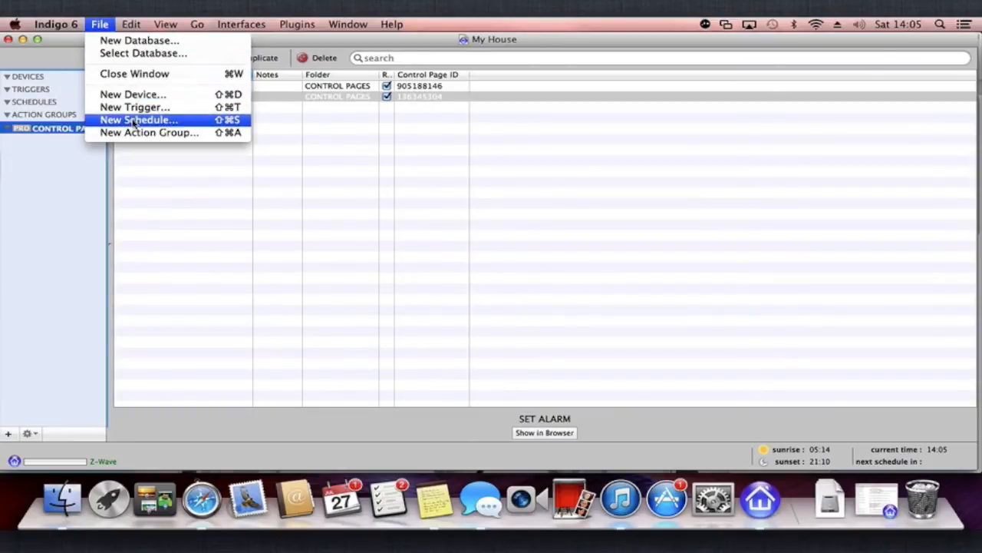
mouse_move(131, 24)
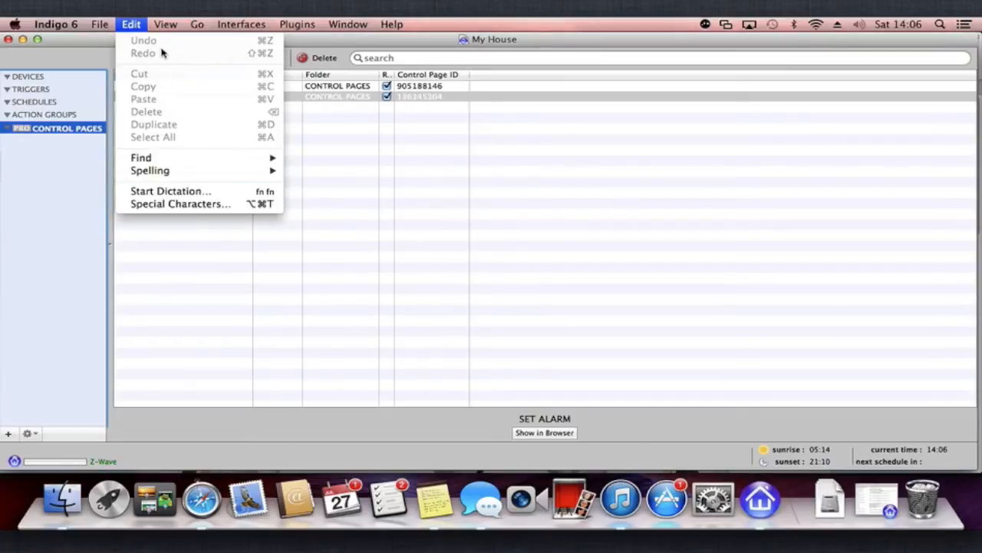
mouse_move(163, 28)
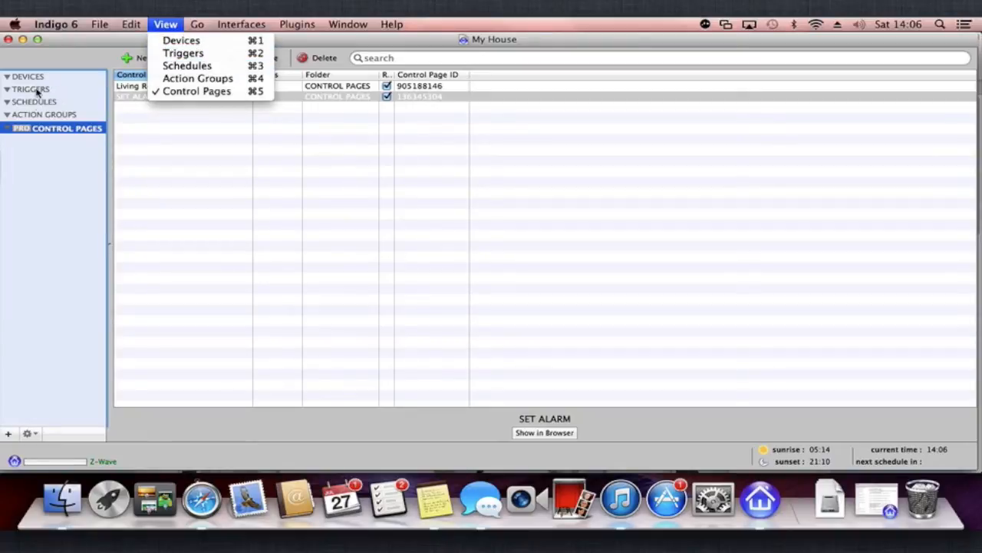
mouse_move(198, 29)
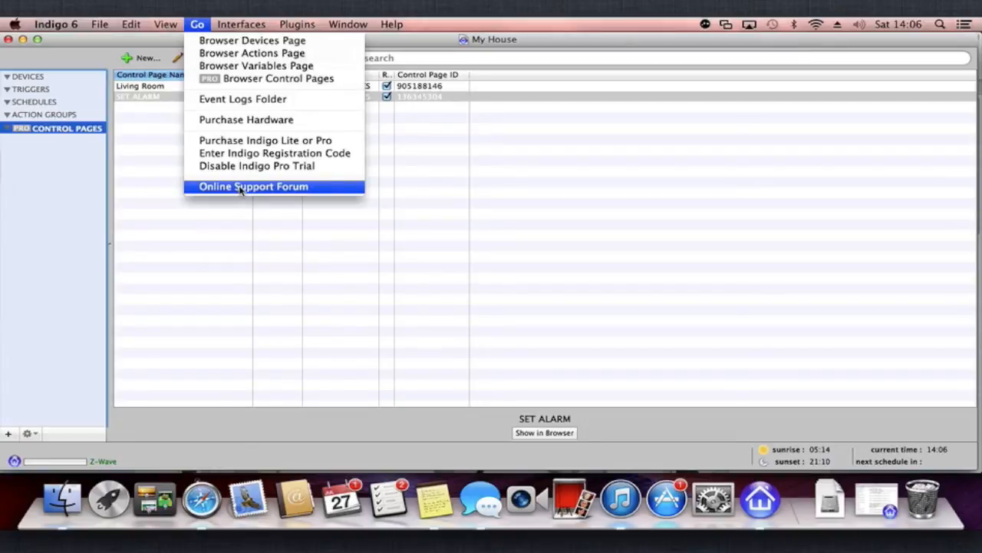
click(240, 188)
mouse_move(234, 27)
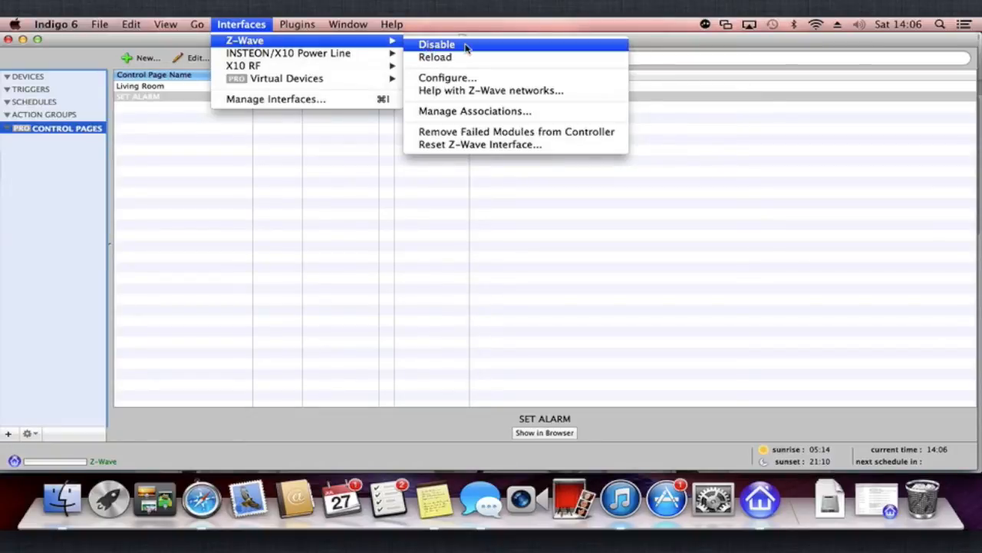
mouse_move(332, 59)
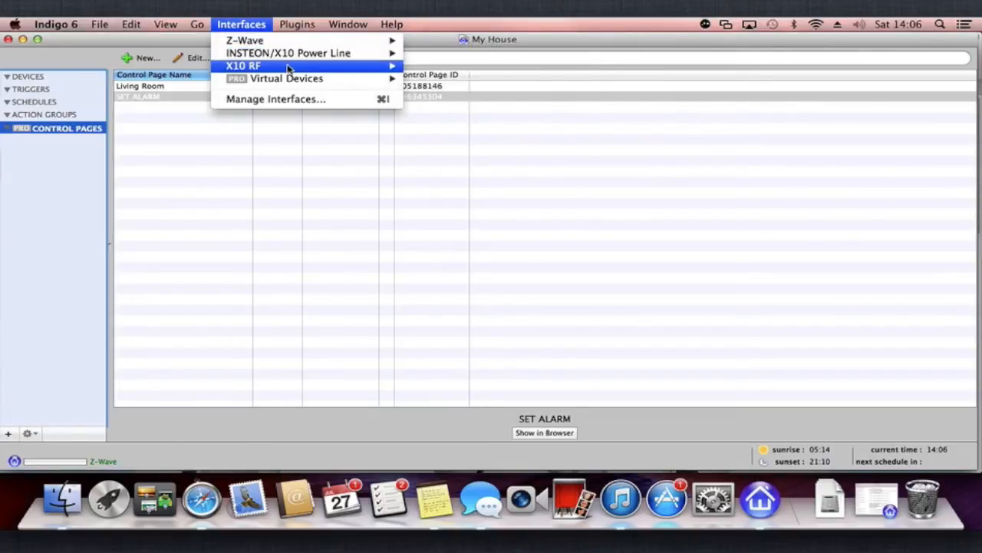
mouse_move(290, 70)
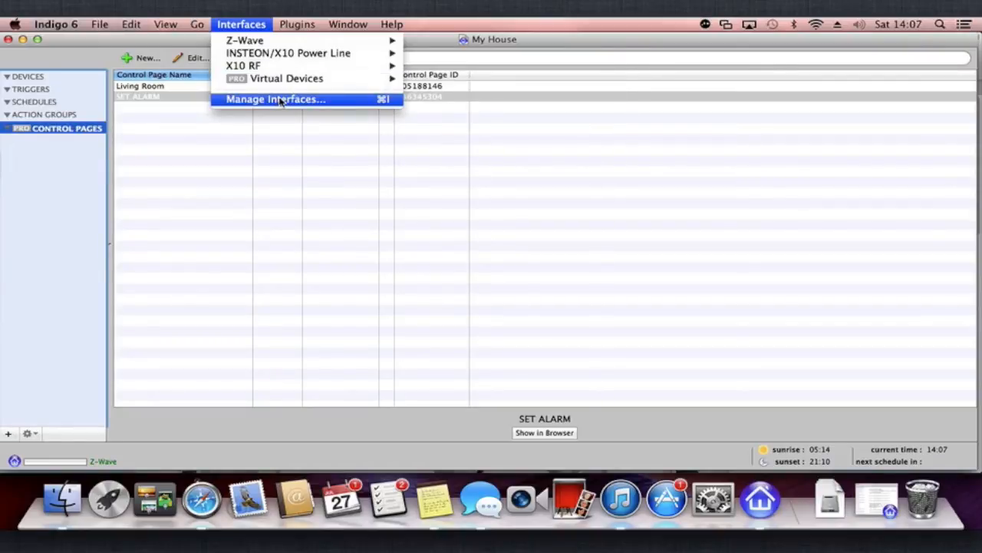
mouse_move(299, 25)
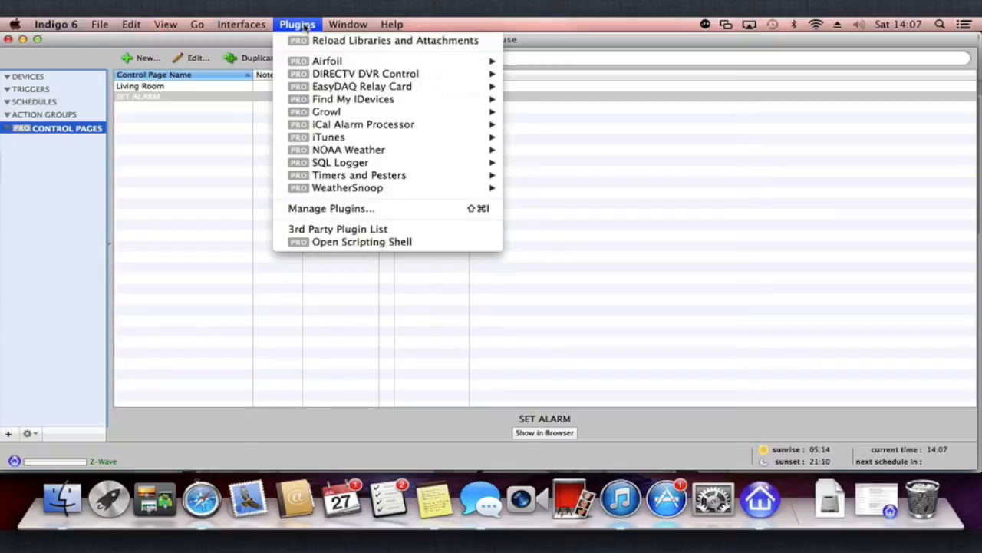
mouse_move(352, 191)
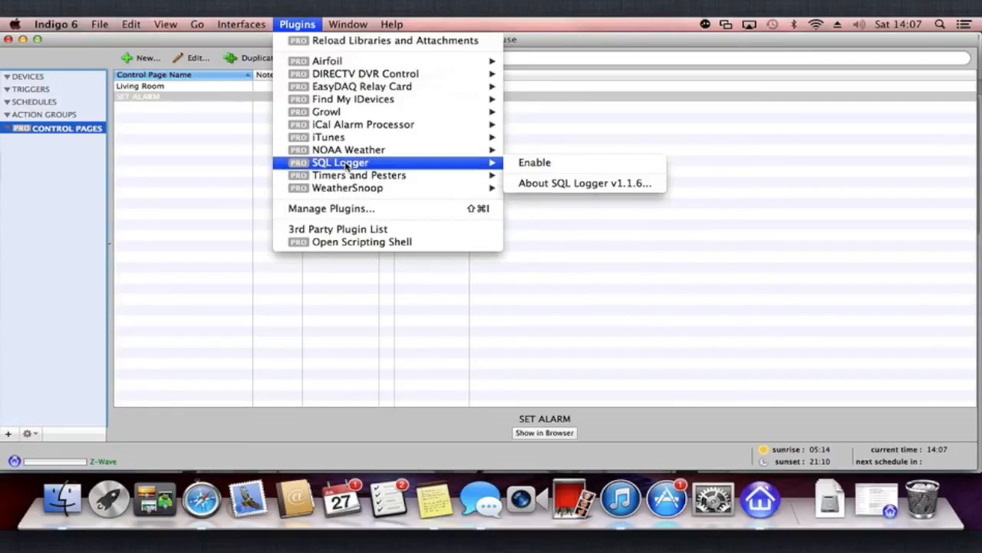
mouse_move(342, 140)
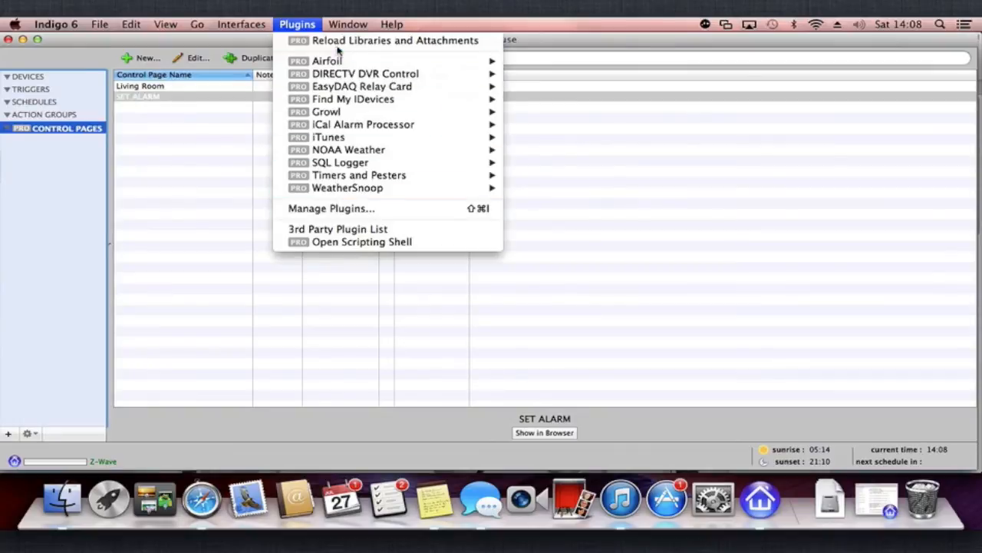
Show the Event Log and read through its earlier and most recent entries
mouse_move(350, 28)
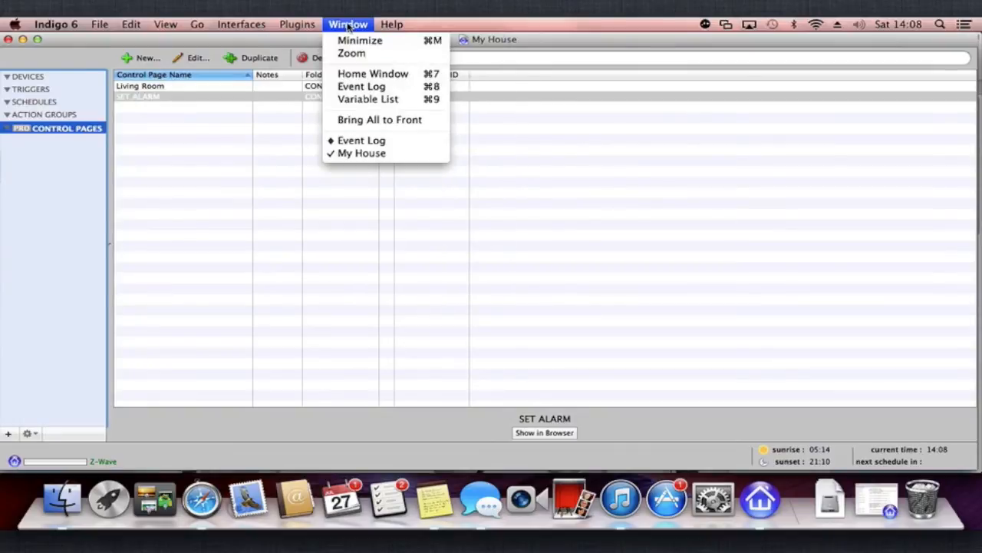
click(373, 142)
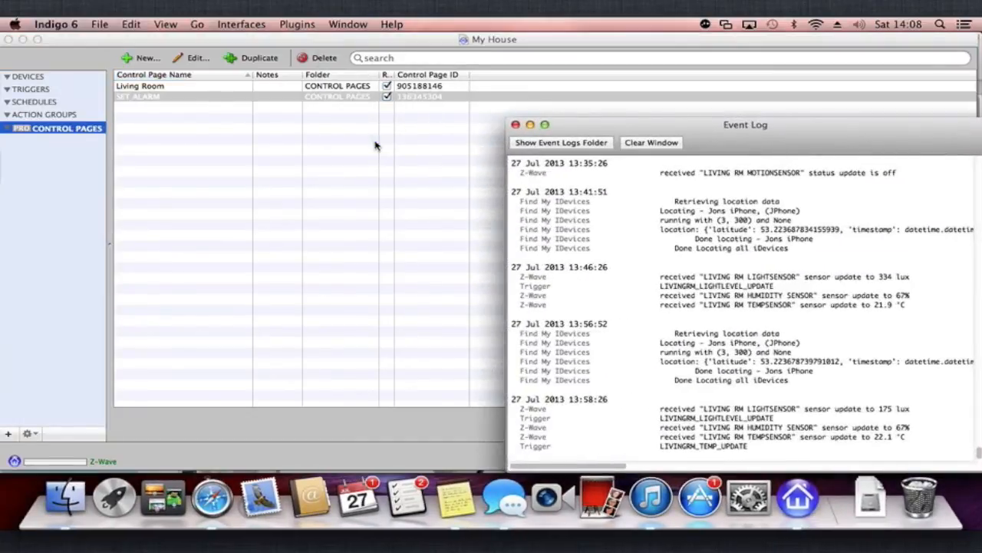
scroll(813, 344, up, 5)
scroll(813, 344, up, 3)
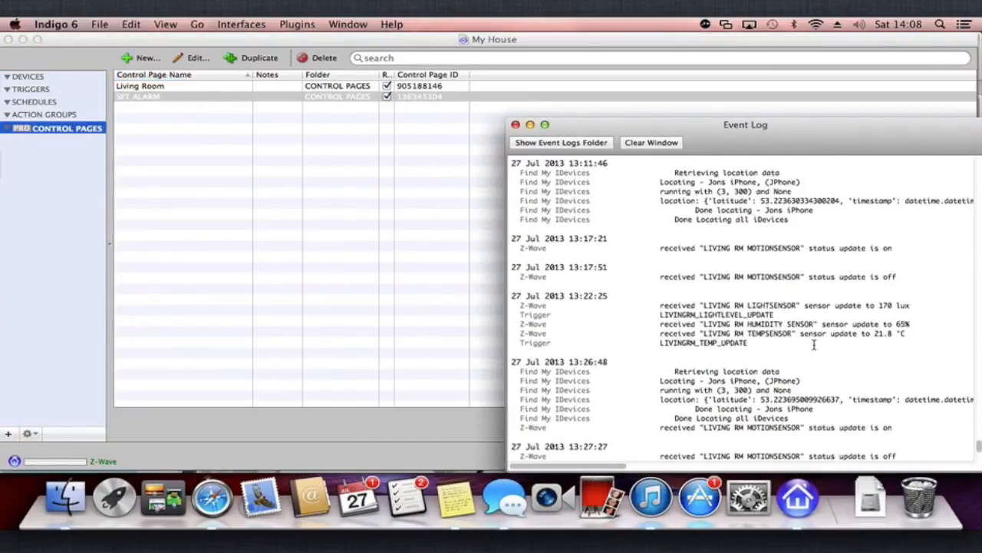
scroll(814, 344, down, 10)
scroll(806, 276, left, 2)
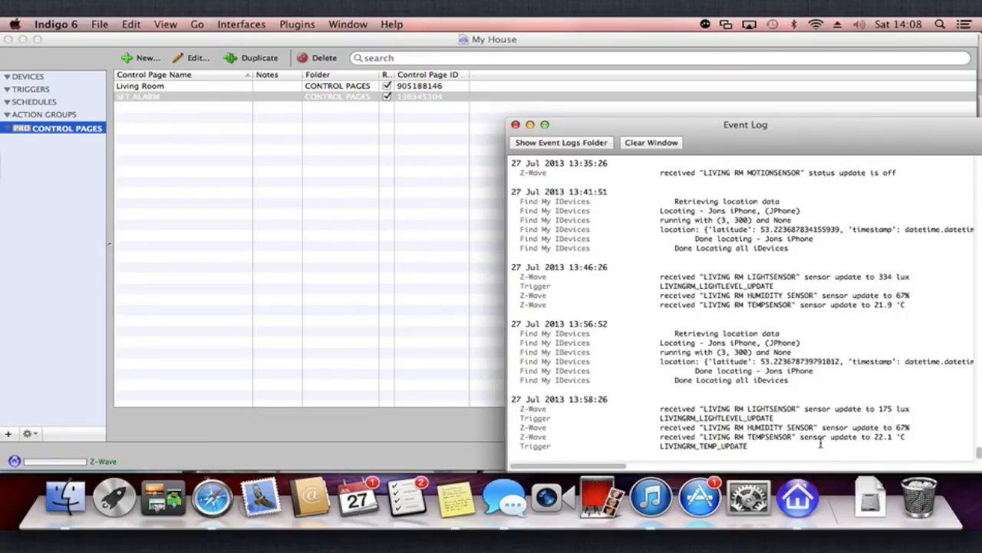
Review the available help and documentation resources
click(392, 25)
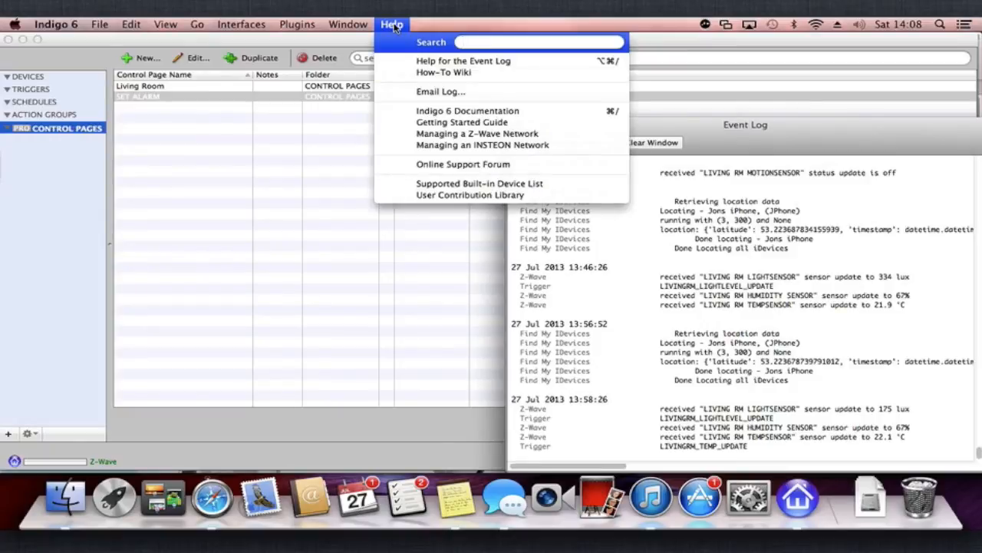